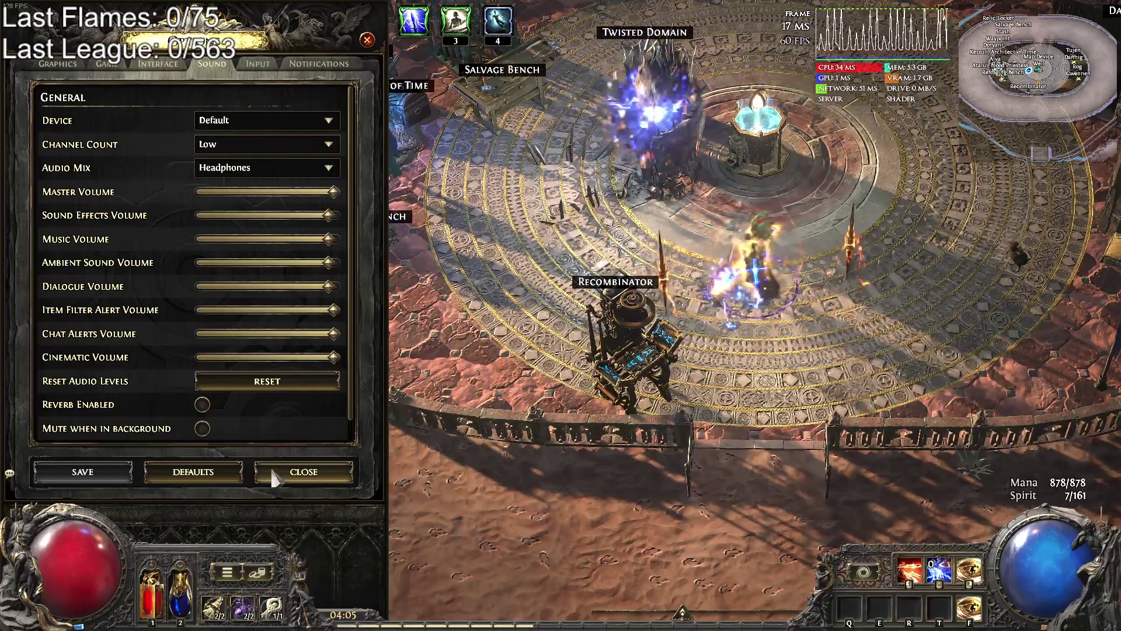
# Close the game's sound options and bring the Process Lasso Pro window over the game.
pyautogui.click(296, 475)
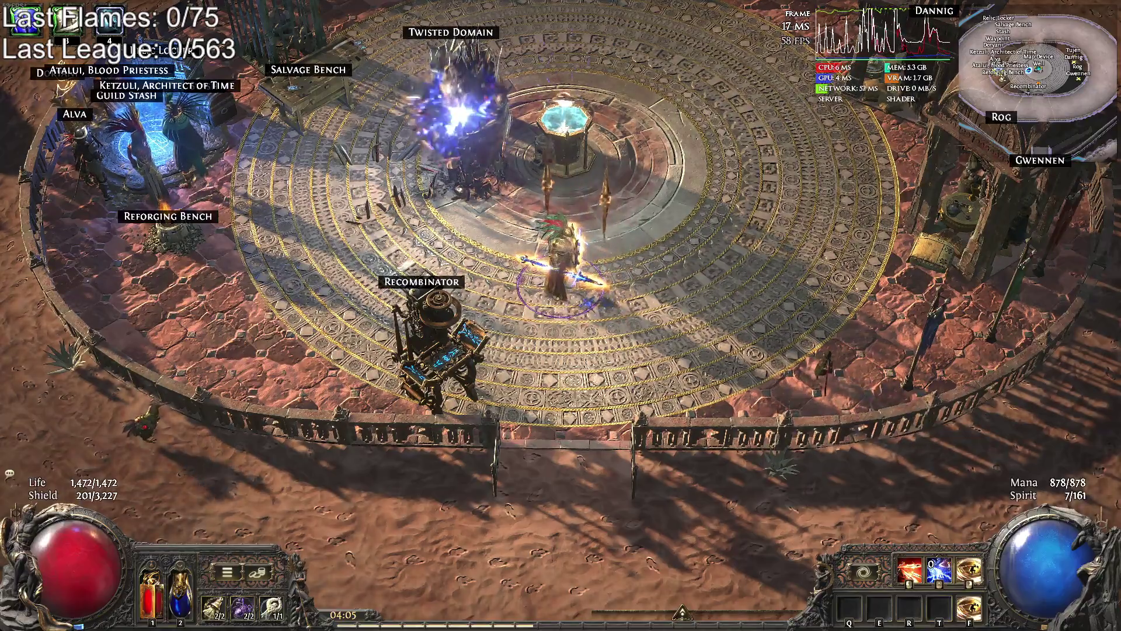
pyautogui.moveTo(1120, 111)
pyautogui.mouseDown()
pyautogui.moveTo(910, 108)
pyautogui.moveTo(842, 125)
pyautogui.mouseUp()
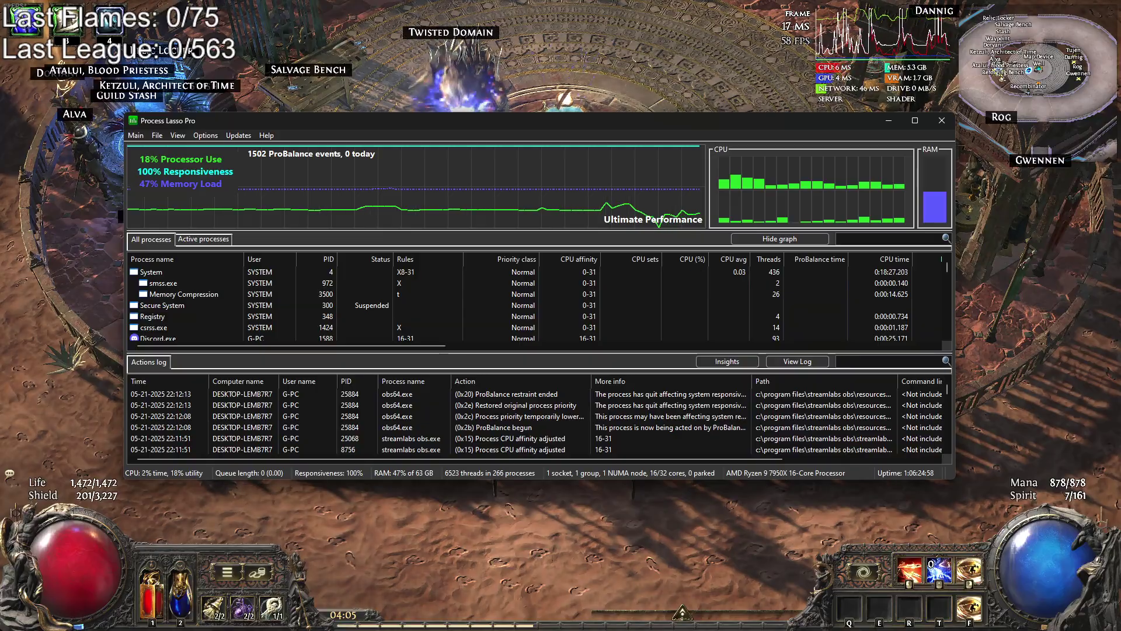
# Switch the Process Lasso process list to active processes only and locate PathOfExileSteam.exe.
pyautogui.scroll(-8, 853, 310)
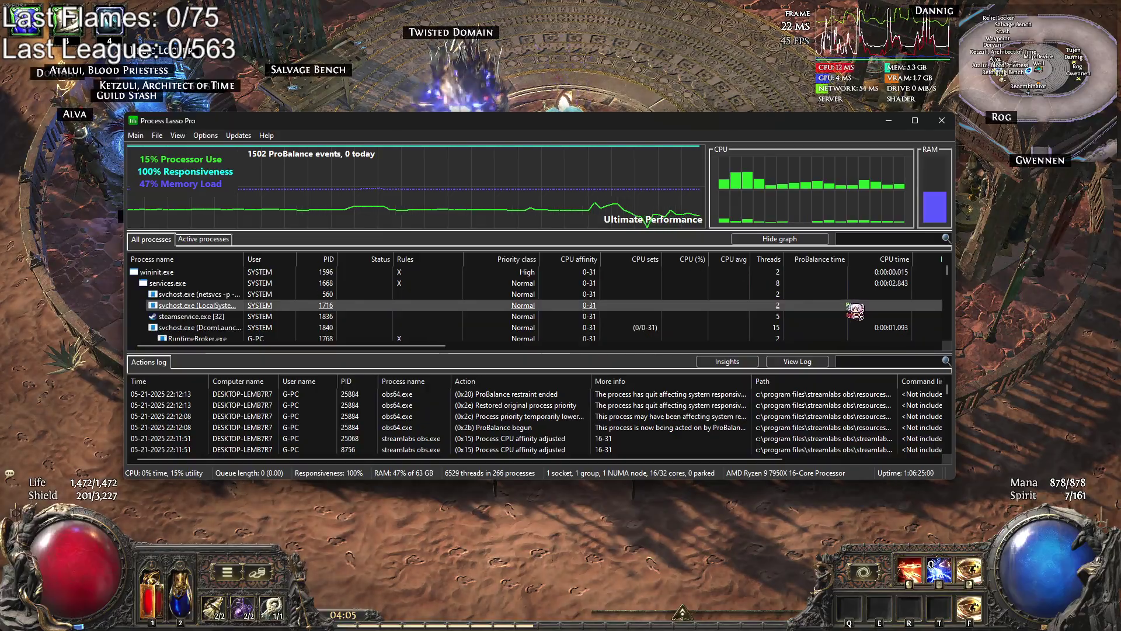
pyautogui.scroll(8, 806, 333)
pyautogui.click(198, 239)
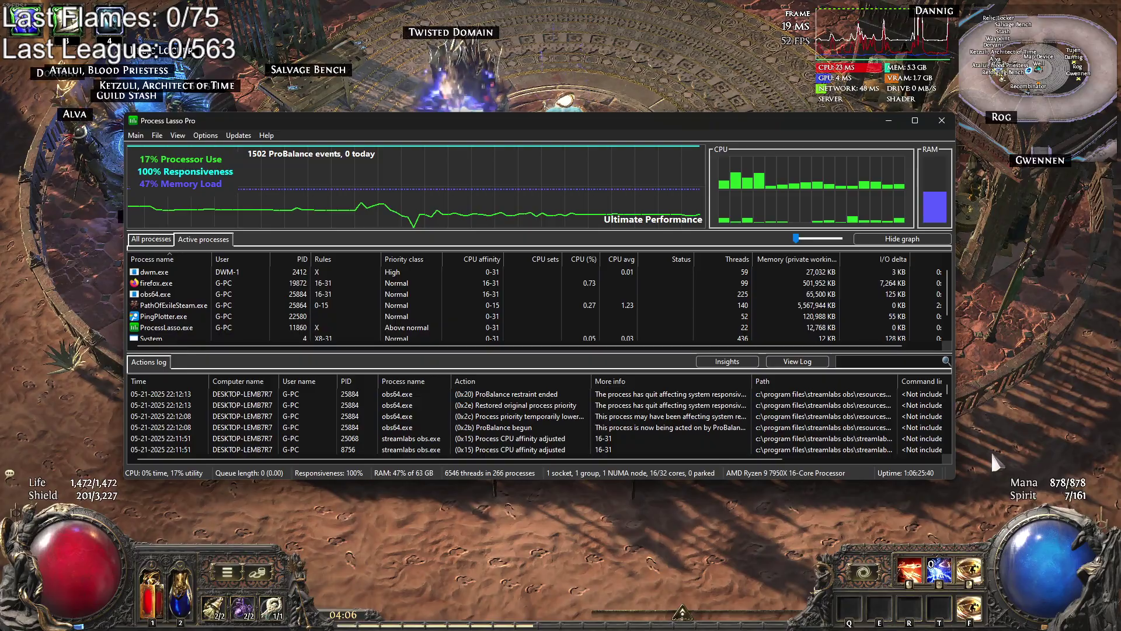
pyautogui.scroll(-1, 720, 301)
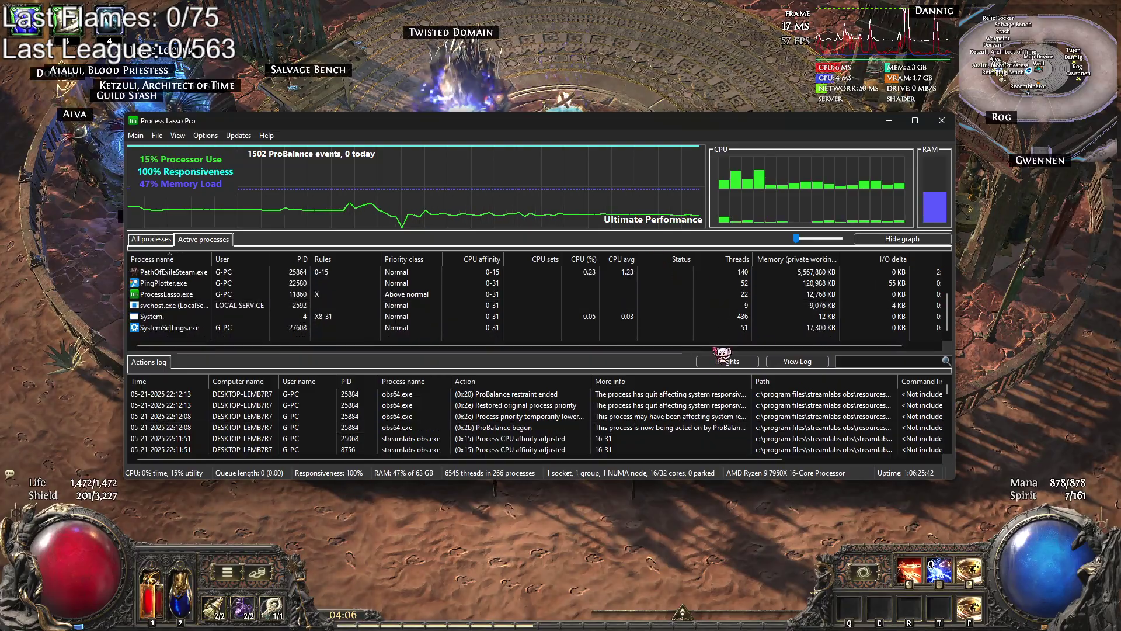
pyautogui.scroll(2, 535, 312)
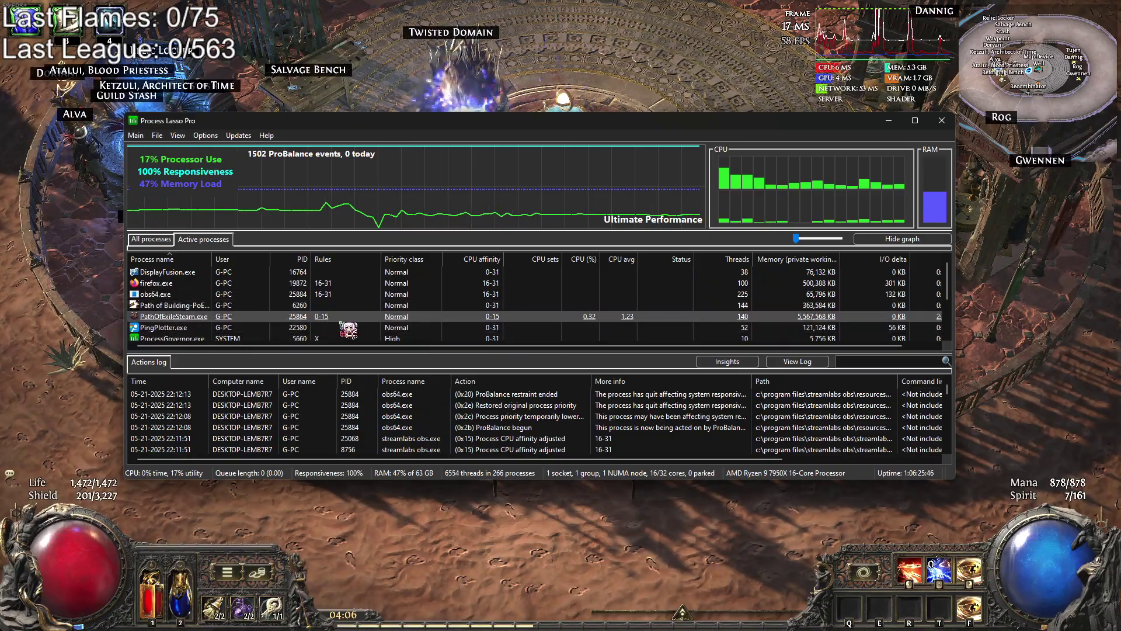
# Inspect the Always CPU affinity selection for PathOfExileSteam.exe and cancel the dialog.
pyautogui.rightClick(351, 318)
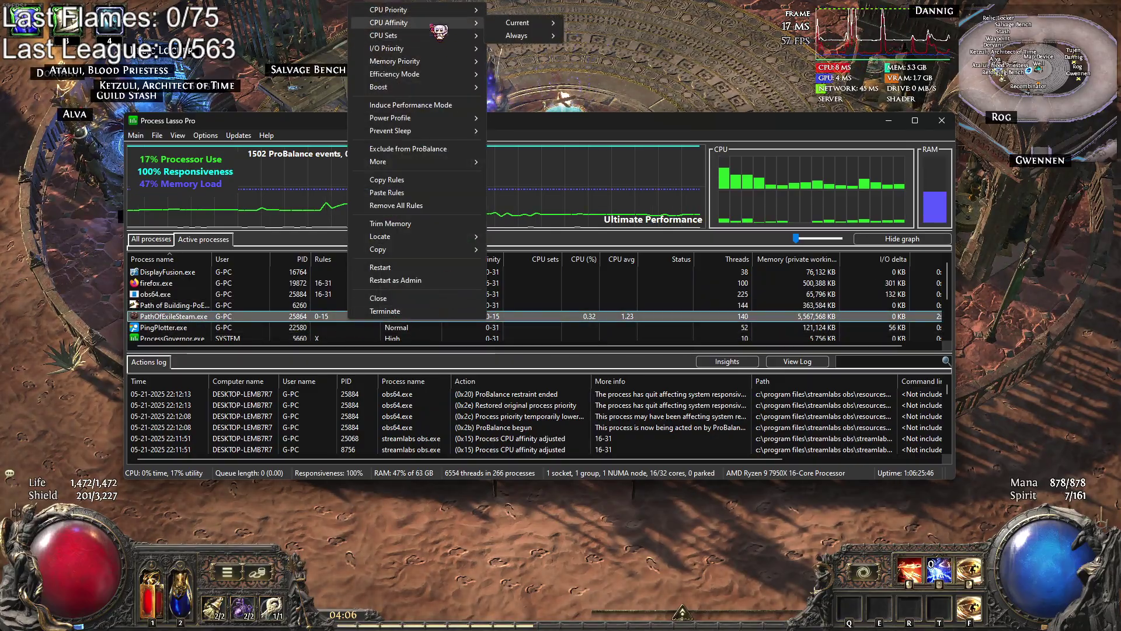
pyautogui.moveTo(528, 37)
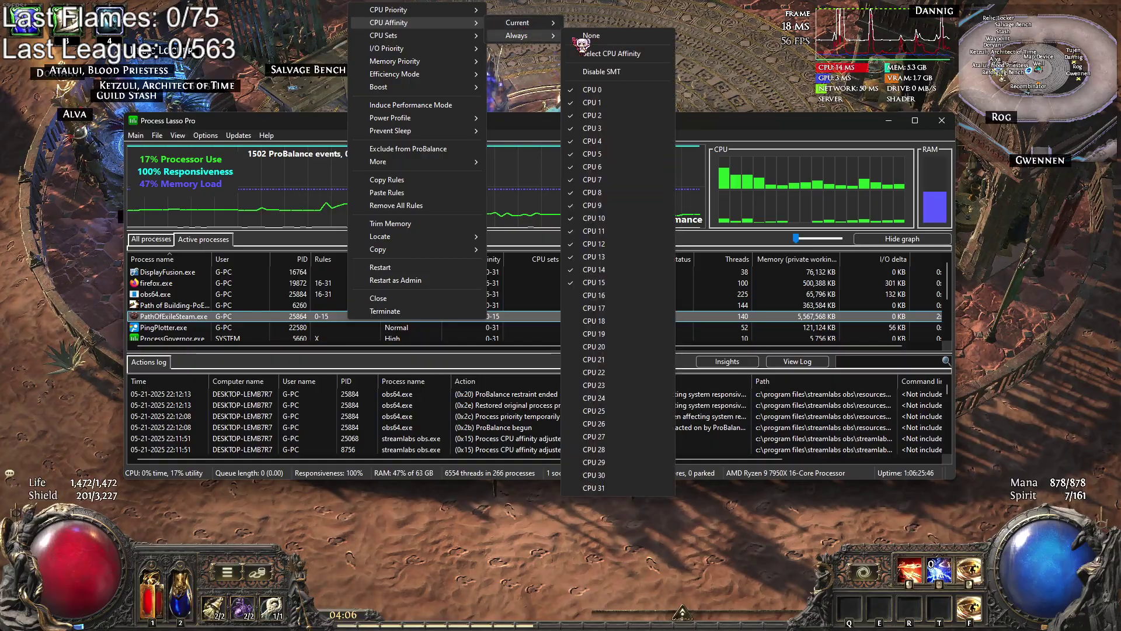
pyautogui.click(621, 57)
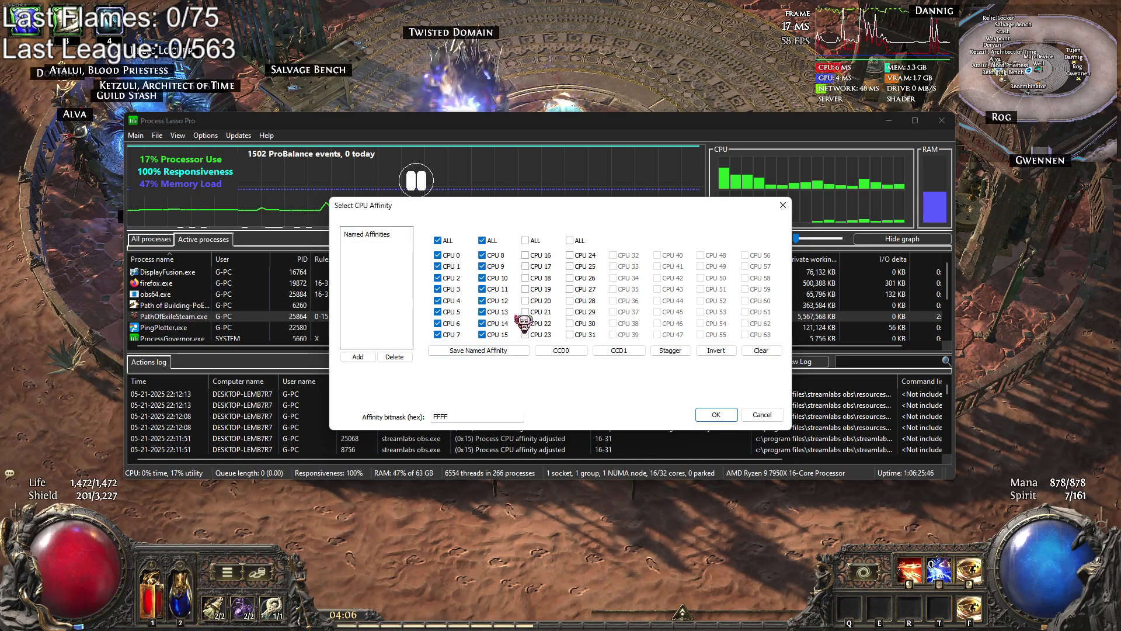
pyautogui.click(762, 414)
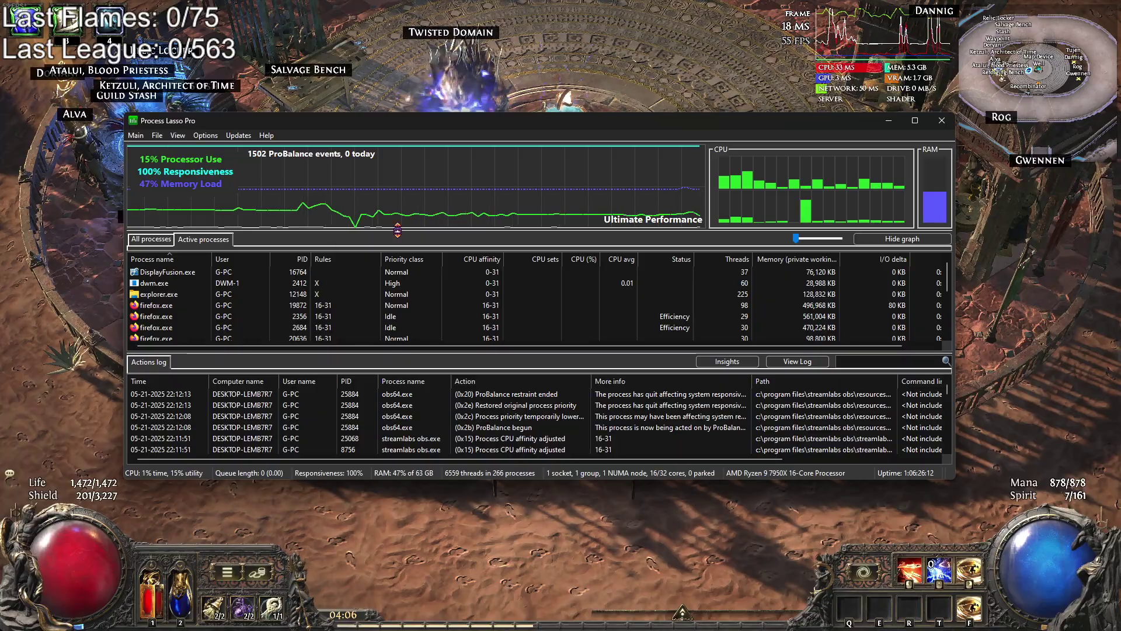
pyautogui.scroll(-10, 533, 325)
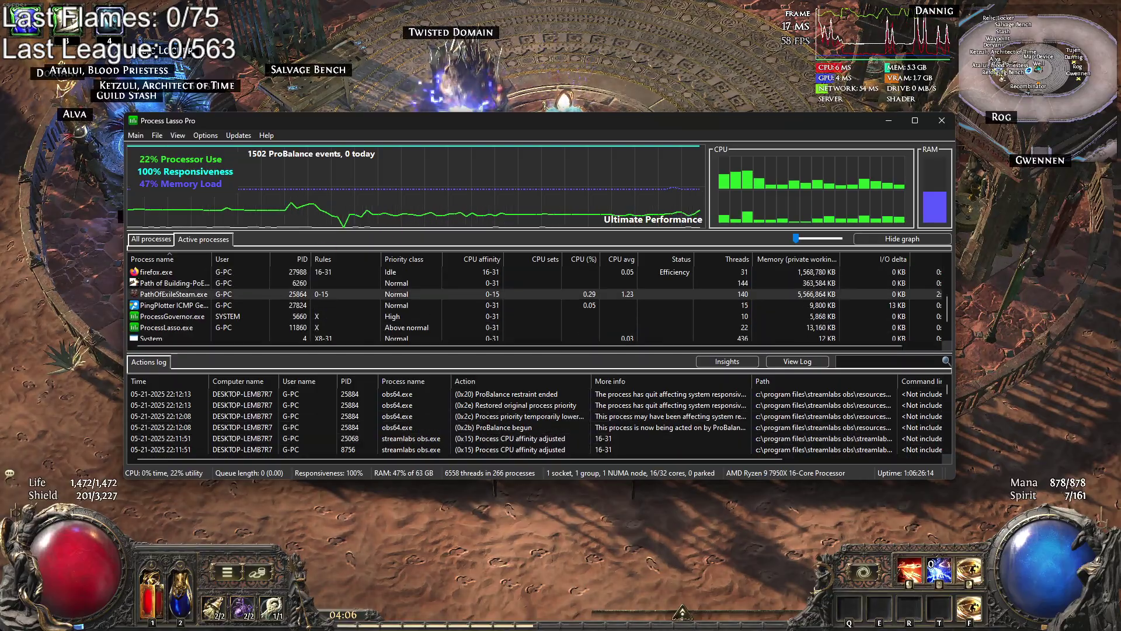
# Switch to the browser and compare the Process Lasso Free and Pro features on the bitsum.com page, including CPU Affinities.
pyautogui.hotkey('alt', 'Tab')
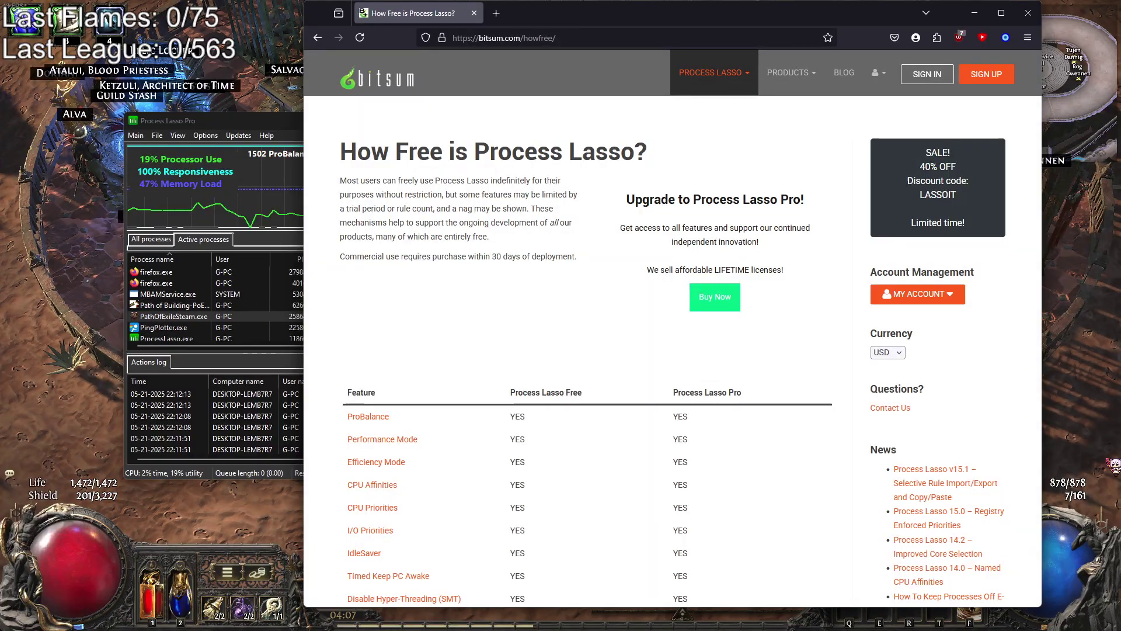
pyautogui.tripleClick(773, 272)
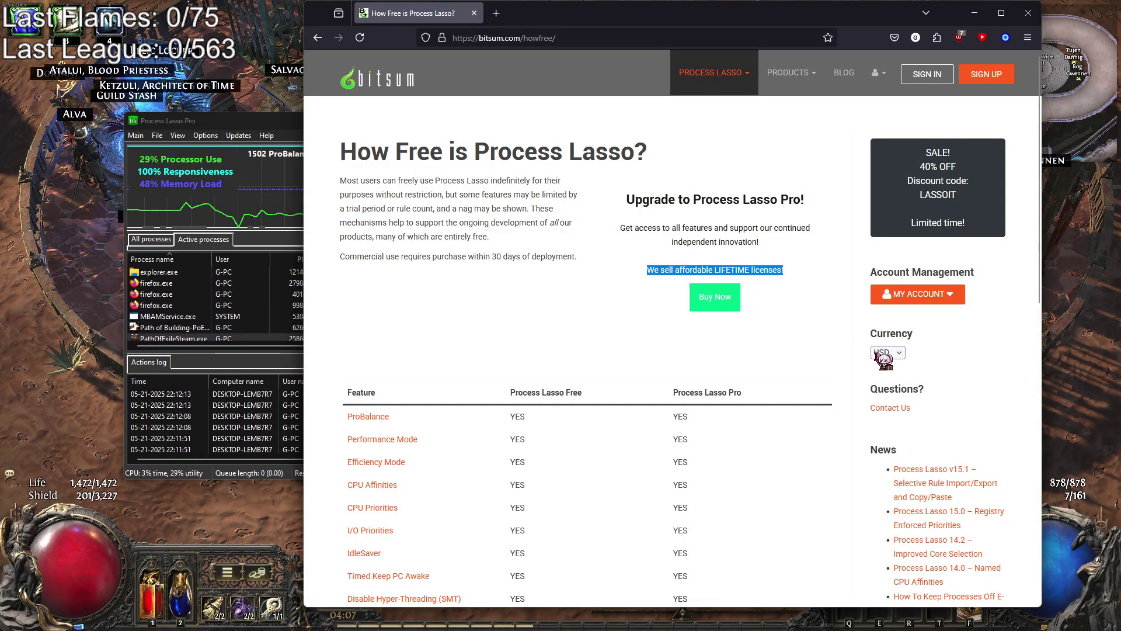
pyautogui.scroll(-5, 878, 356)
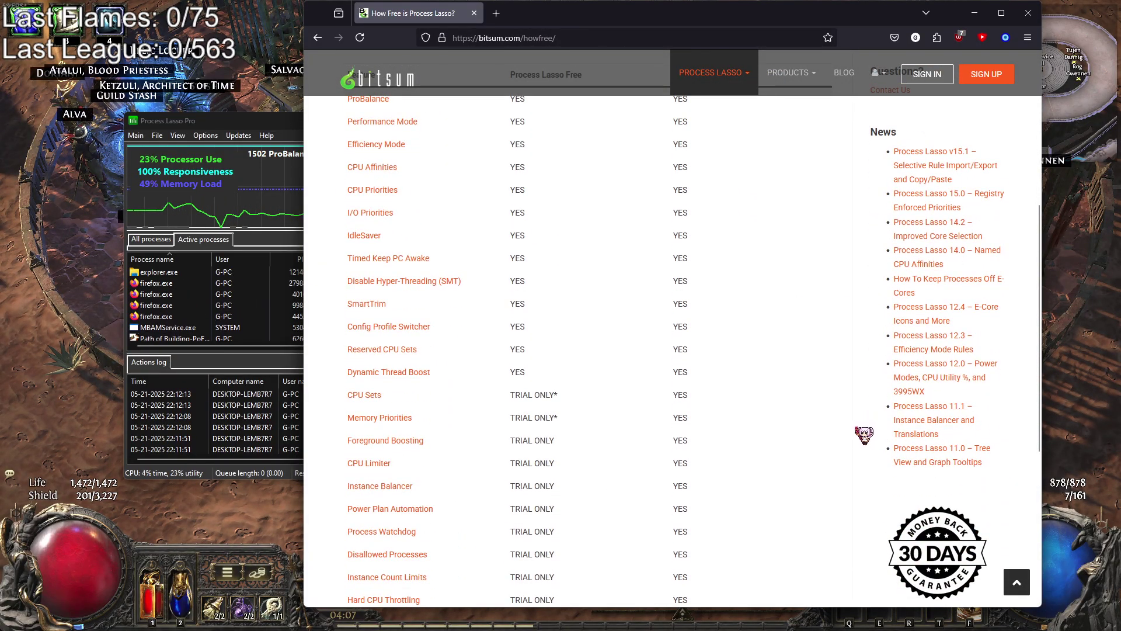
pyautogui.scroll(-3, 888, 426)
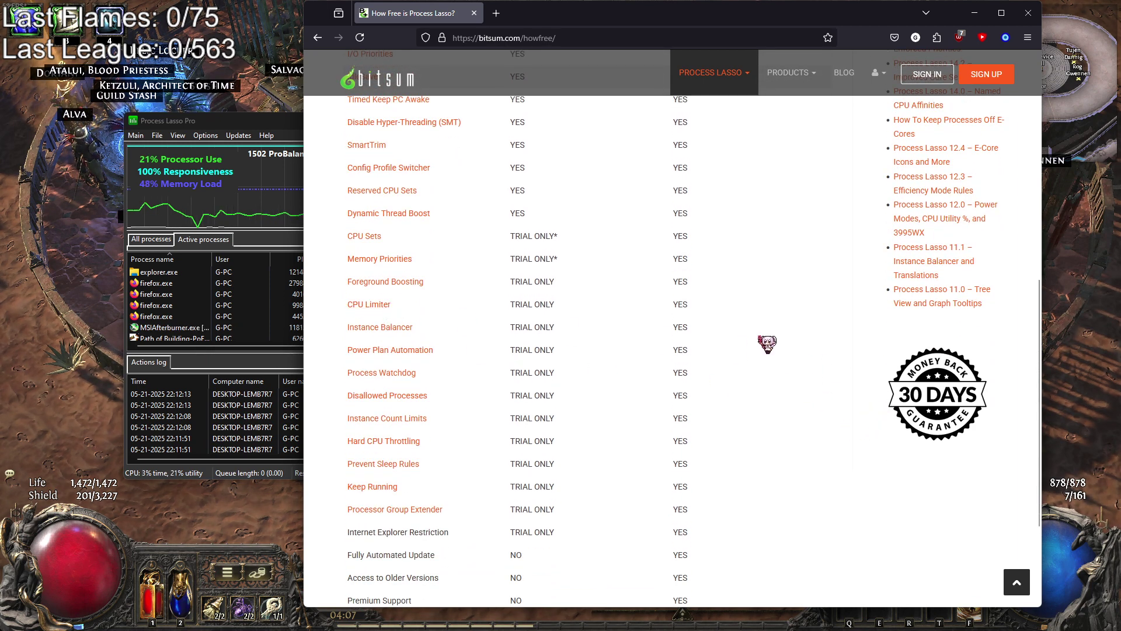
pyautogui.scroll(-2, 845, 401)
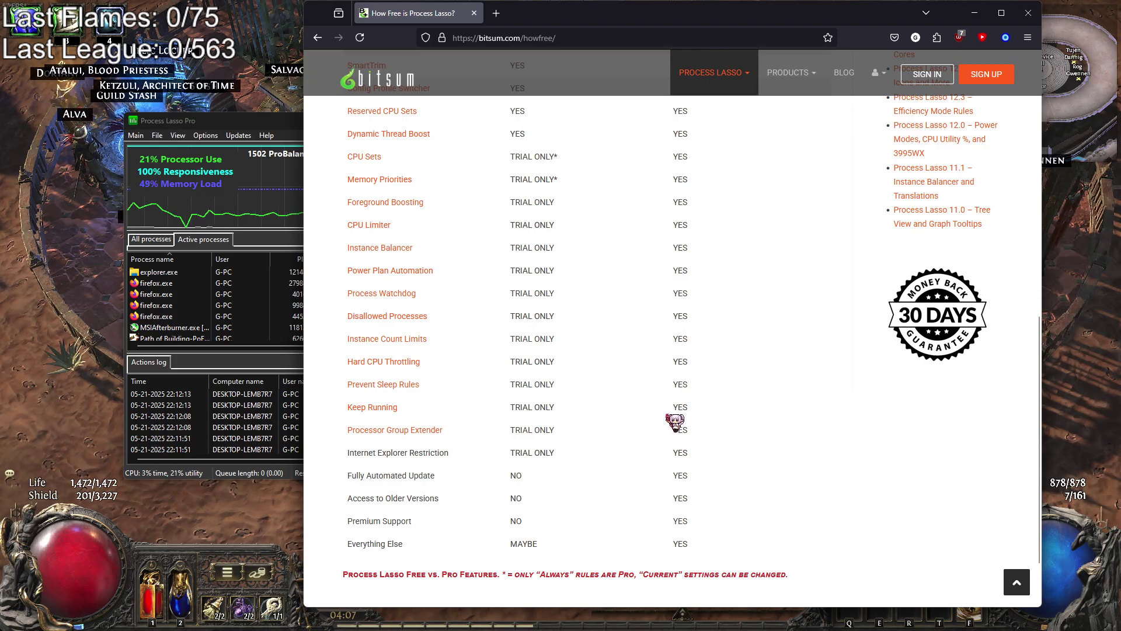
pyautogui.scroll(12, 700, 426)
pyautogui.scroll(-12, 730, 435)
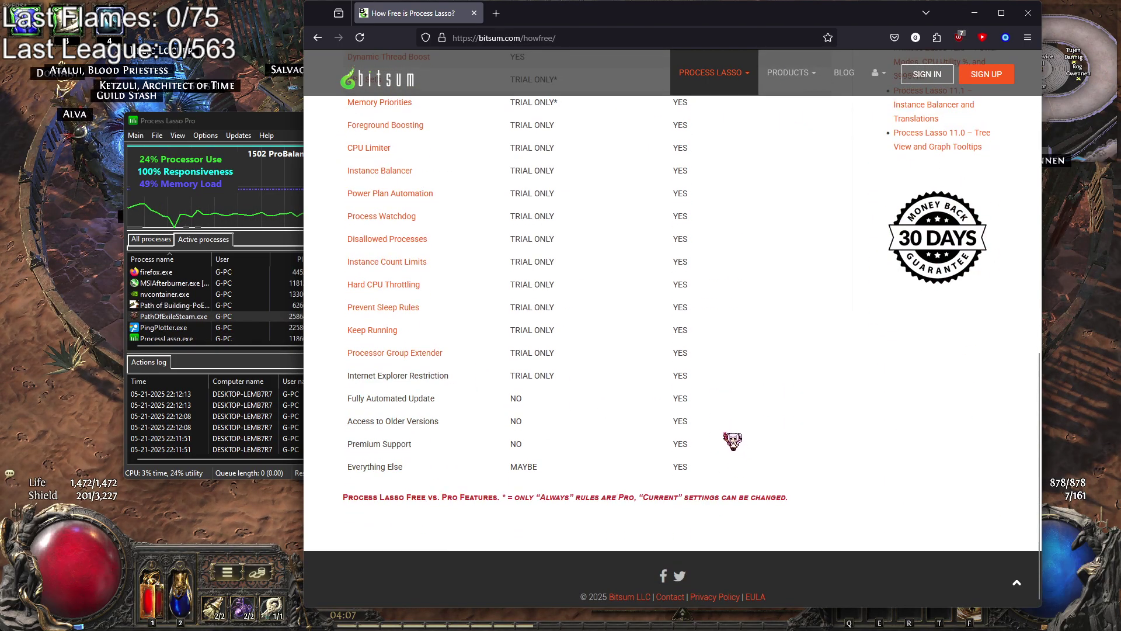
pyautogui.scroll(10, 737, 433)
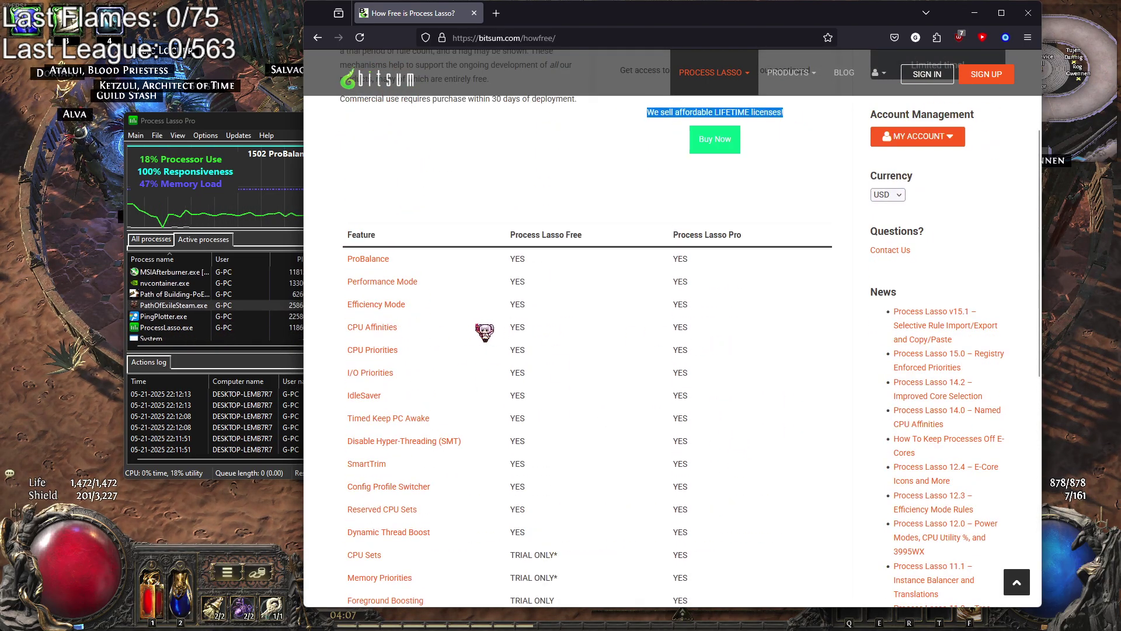
pyautogui.moveTo(401, 328); pyautogui.dragTo(343, 327)
pyautogui.click(459, 359)
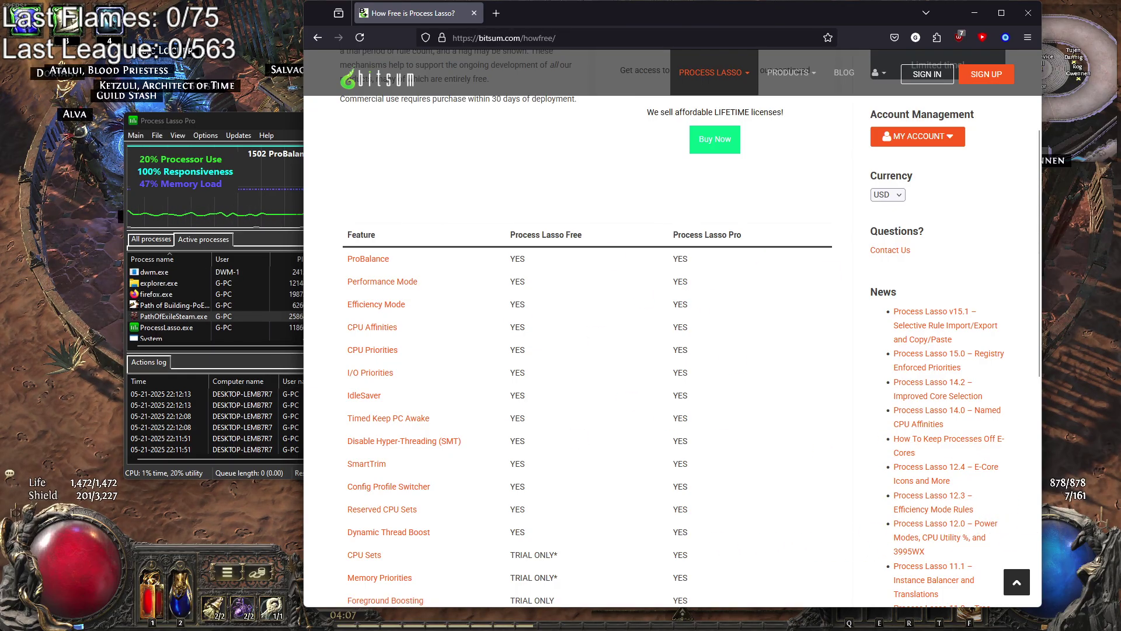
pyautogui.scroll(3, 1023, 377)
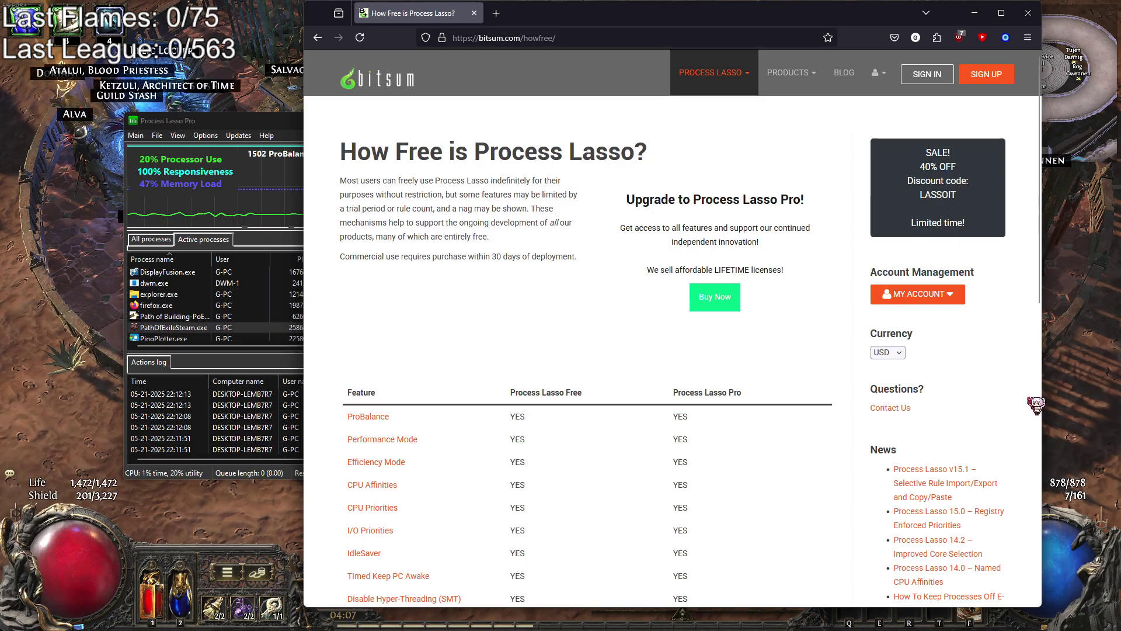
# Open the Download Process Lasso page on the Bitsum site and look through the available releases.
pyautogui.moveTo(745, 75)
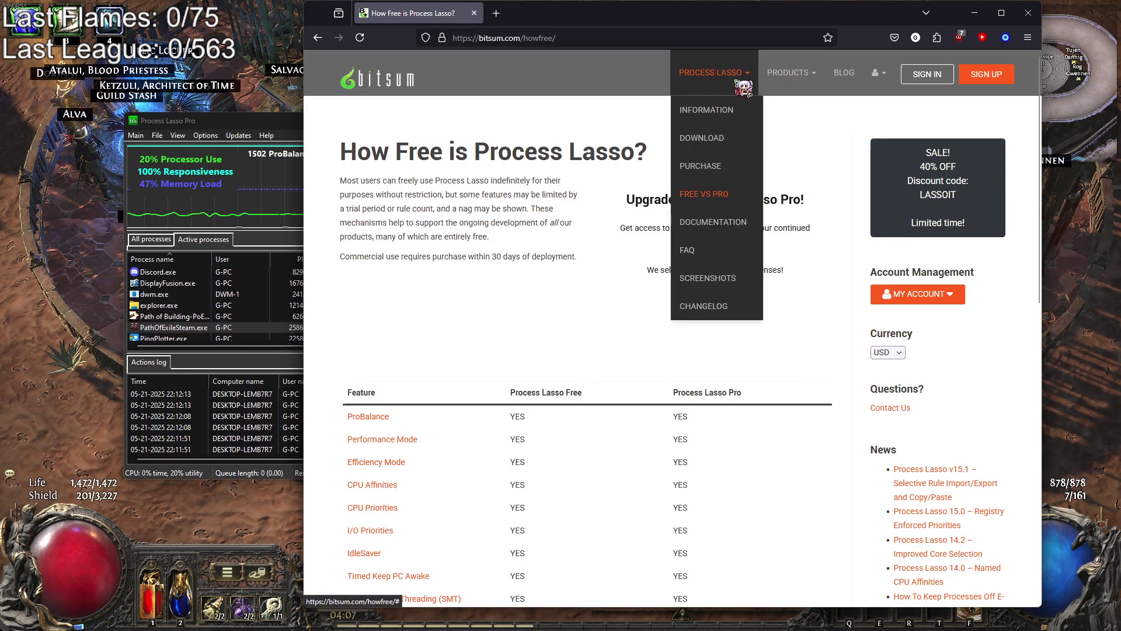
pyautogui.click(725, 123)
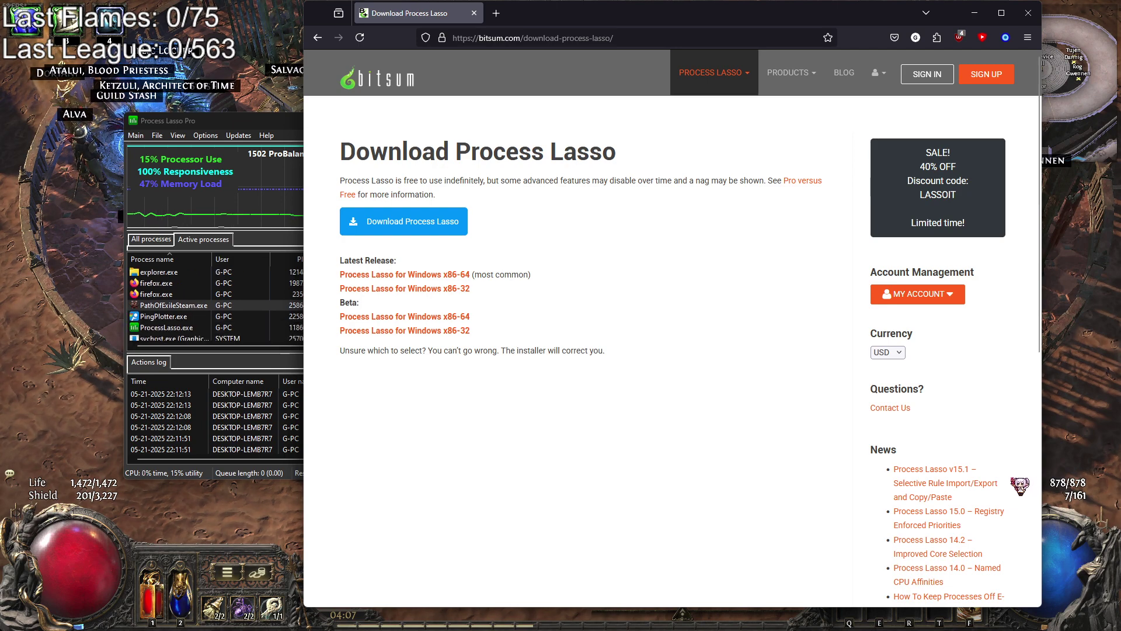
pyautogui.scroll(-8, 1016, 494)
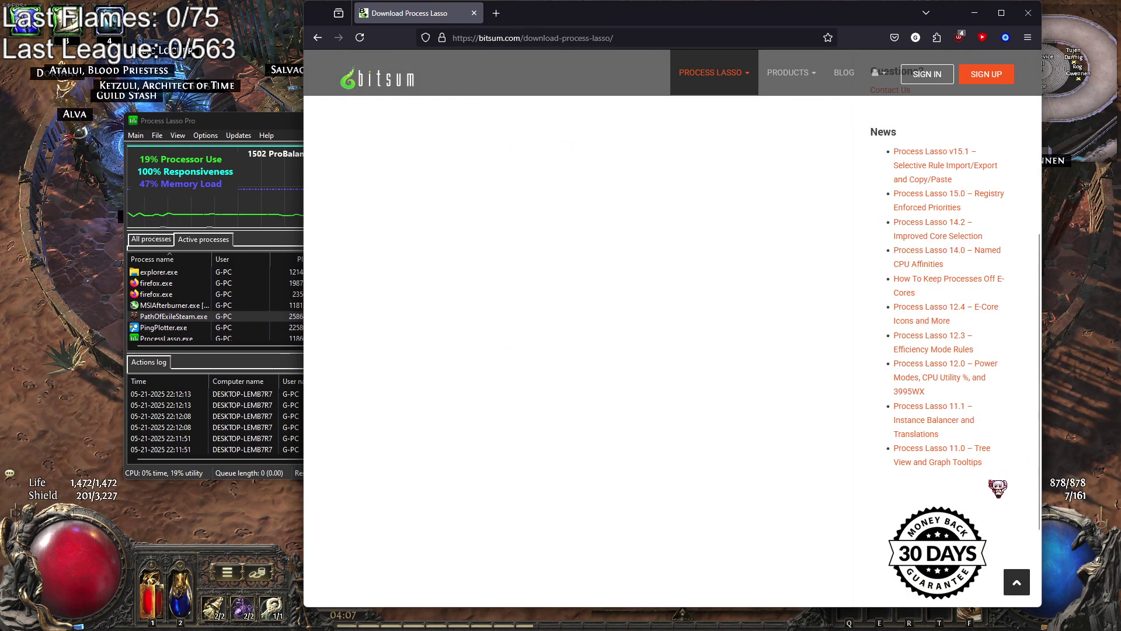
pyautogui.scroll(8, 998, 517)
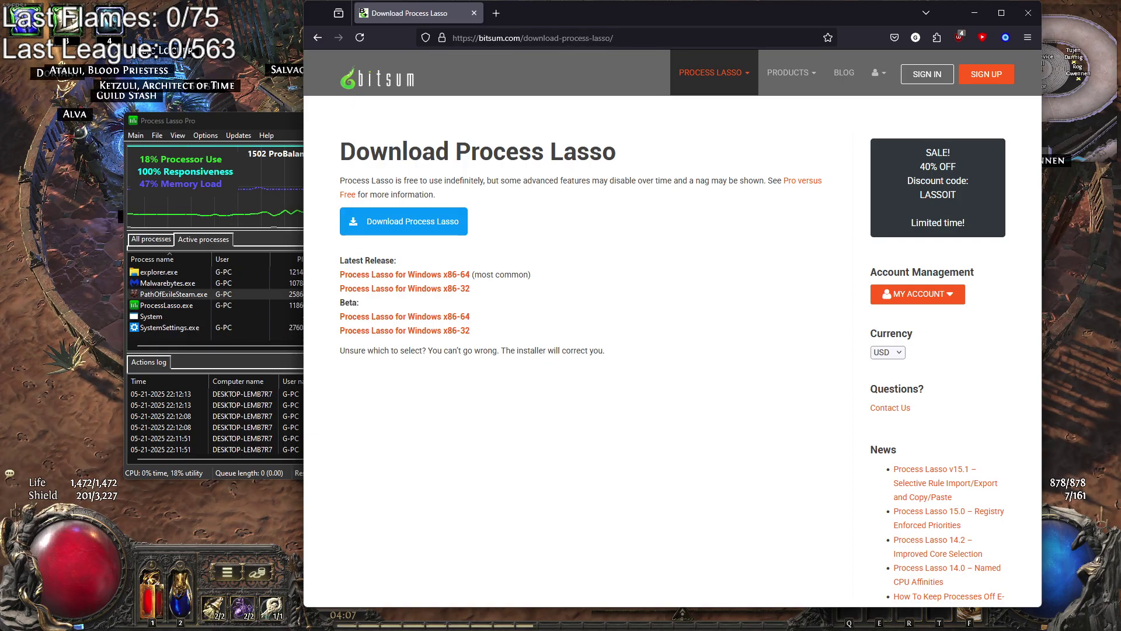
# Close the browser window and minimize Process Lasso to return to the game.
pyautogui.click(1031, 14)
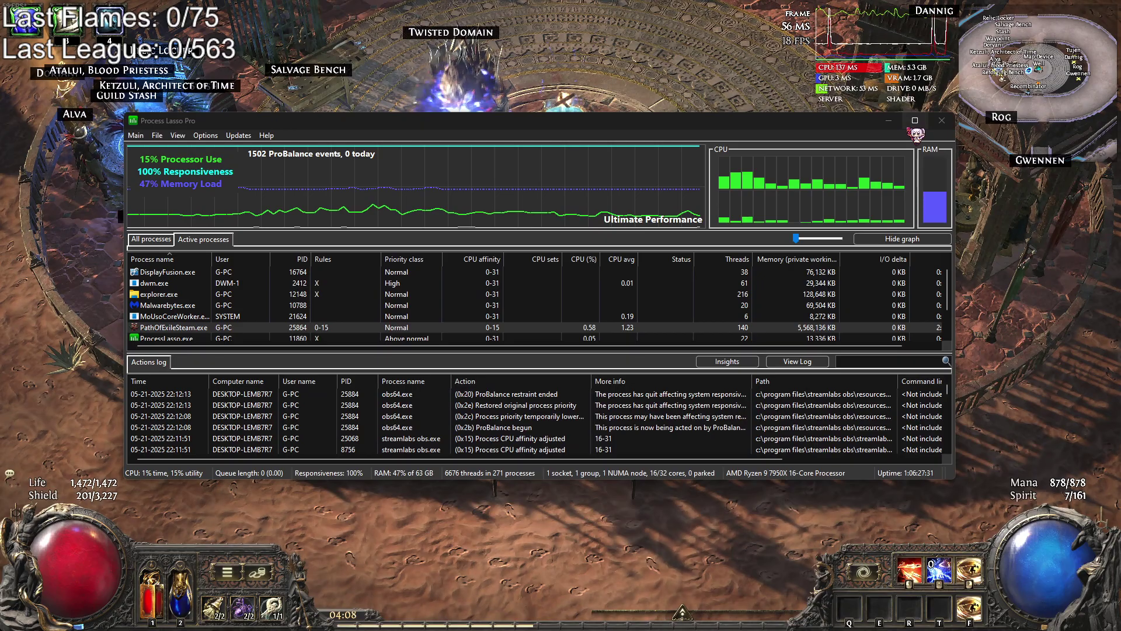
pyautogui.click(890, 121)
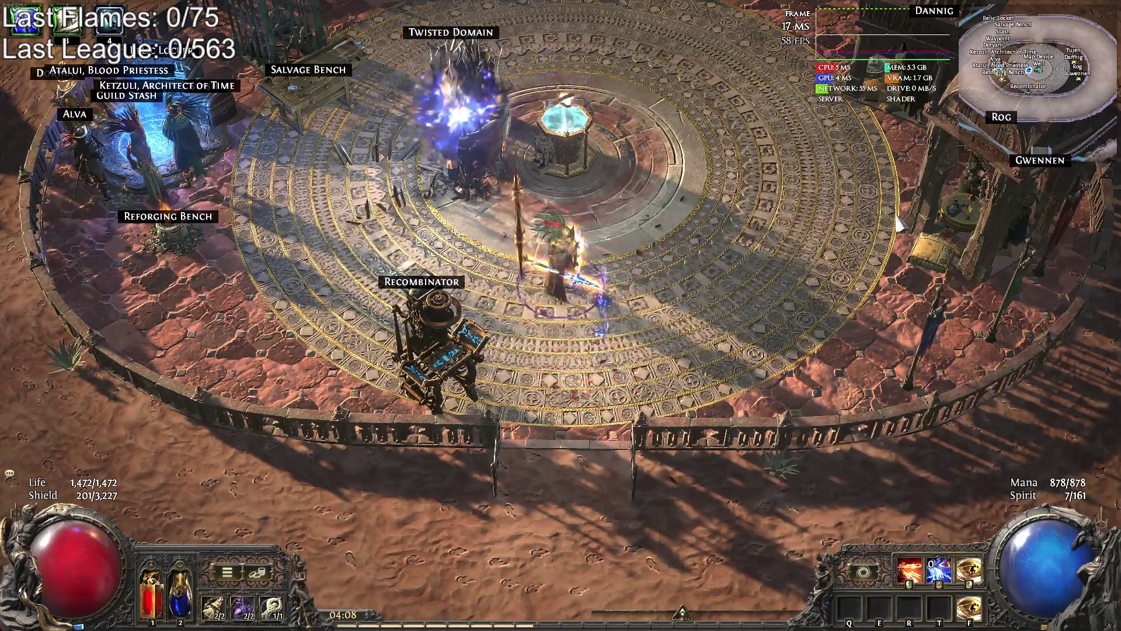
# Move the character around the hideout to check the frame-time and performance graph in motion.
pyautogui.click(900, 225)
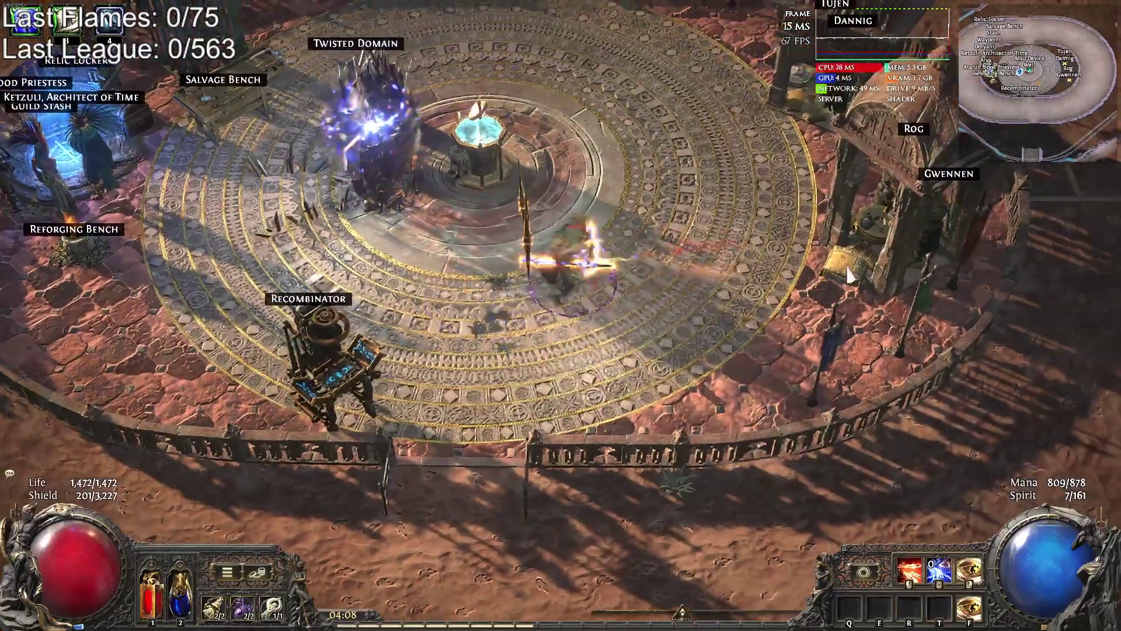
pyautogui.press('w')
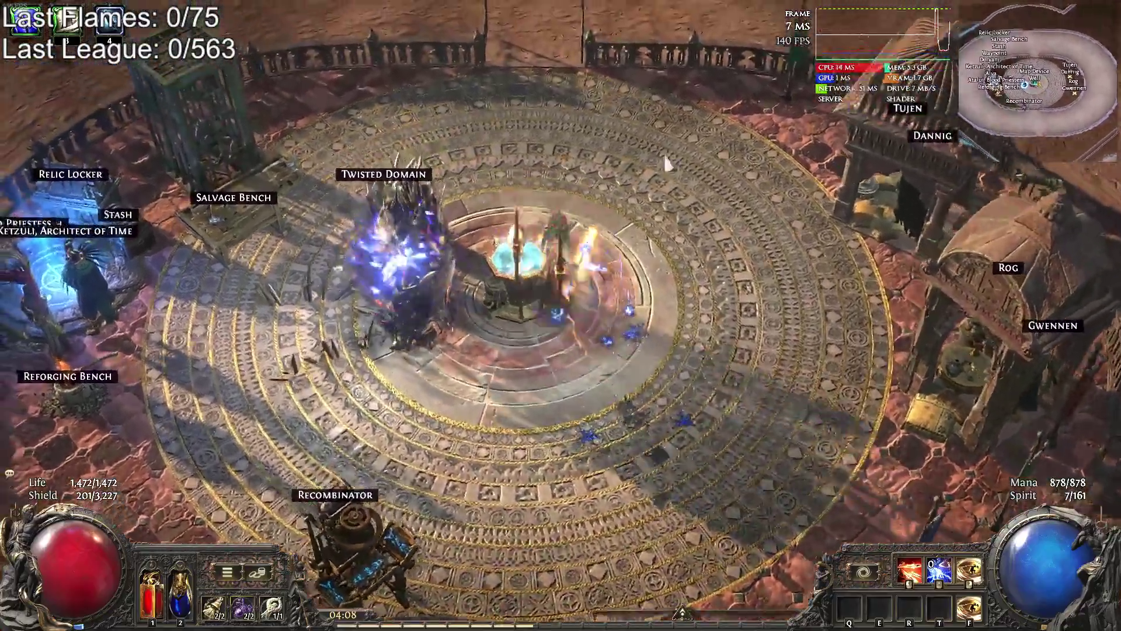
pyautogui.press('a')
pyautogui.moveTo(506, 526)
pyautogui.mouseDown()
pyautogui.moveTo(877, 303)
pyautogui.moveTo(458, 128)
pyautogui.moveTo(280, 304)
pyautogui.moveTo(828, 470)
pyautogui.moveTo(576, 128)
pyautogui.moveTo(292, 286)
pyautogui.moveTo(671, 479)
pyautogui.moveTo(664, 185)
pyautogui.moveTo(303, 246)
pyautogui.moveTo(781, 478)
pyautogui.moveTo(467, 134)
pyautogui.moveTo(638, 543)
pyautogui.moveTo(477, 518)
pyautogui.moveTo(521, 530)
pyautogui.moveTo(672, 408)
pyautogui.moveTo(464, 108)
pyautogui.moveTo(763, 138)
pyautogui.moveTo(426, 113)
pyautogui.moveTo(377, 409)
pyautogui.moveTo(879, 184)
pyautogui.moveTo(353, 235)
pyautogui.moveTo(778, 466)
pyautogui.moveTo(732, 276)
pyautogui.moveTo(864, 157)
pyautogui.mouseUp()
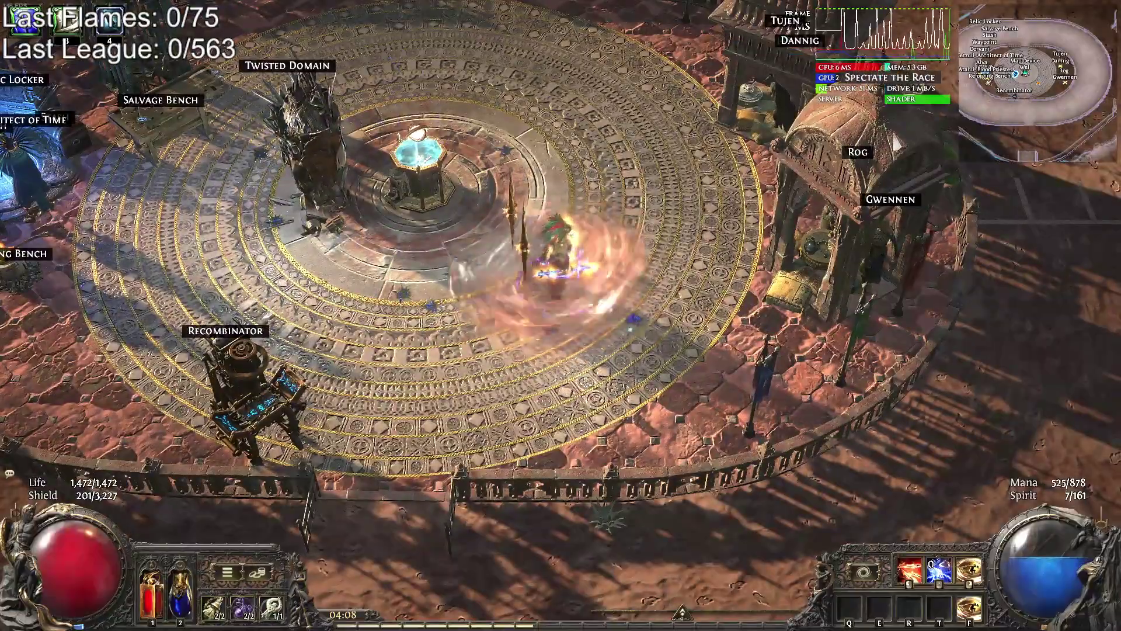